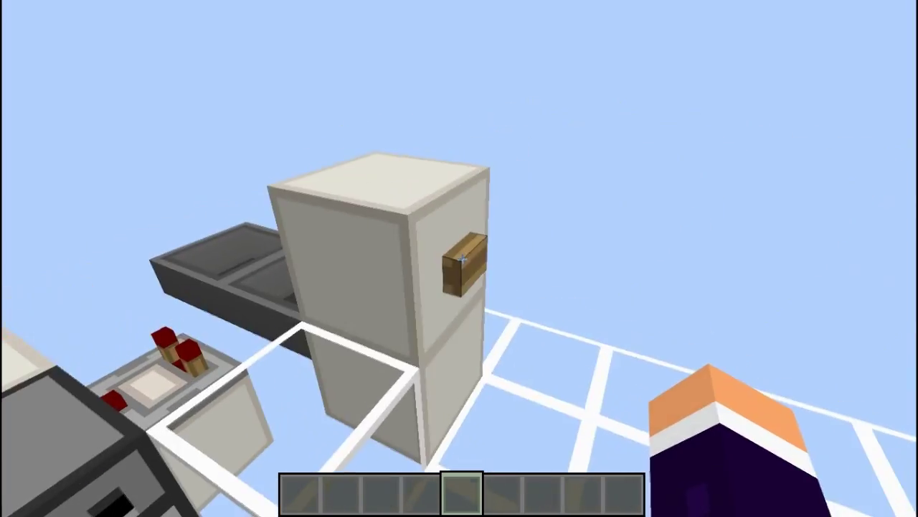
# - Press the wooden button on the quartz block so the dispenser releases water
pyautogui.rightClick(460, 258)
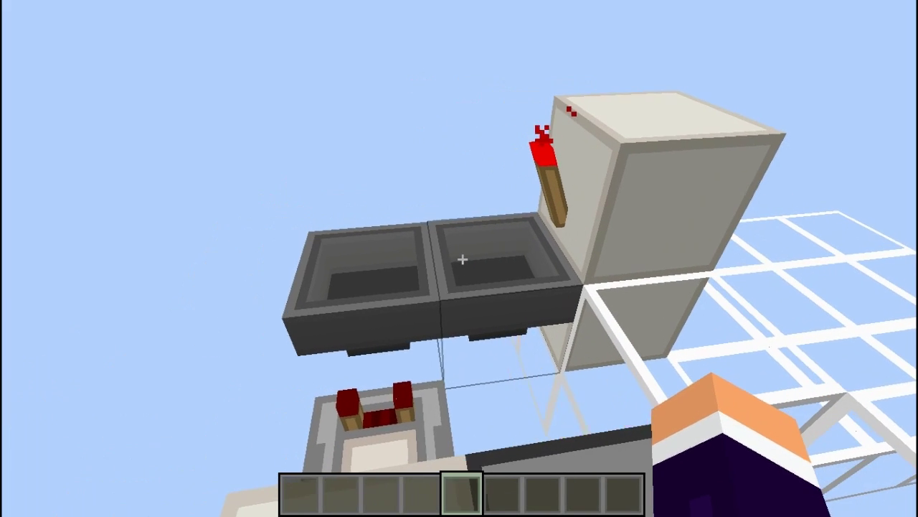
# - Open the floating hopper's Item Hopper inventory to see its single hopper item
pyautogui.rightClick(461, 260)
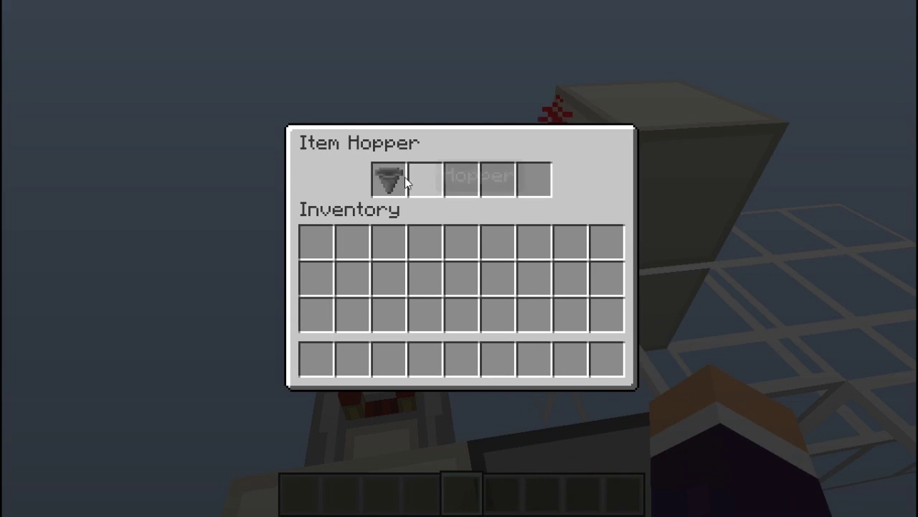
# - Close the Item Hopper inventory, then reopen it to recheck the stored hopper item
pyautogui.press('Escape')
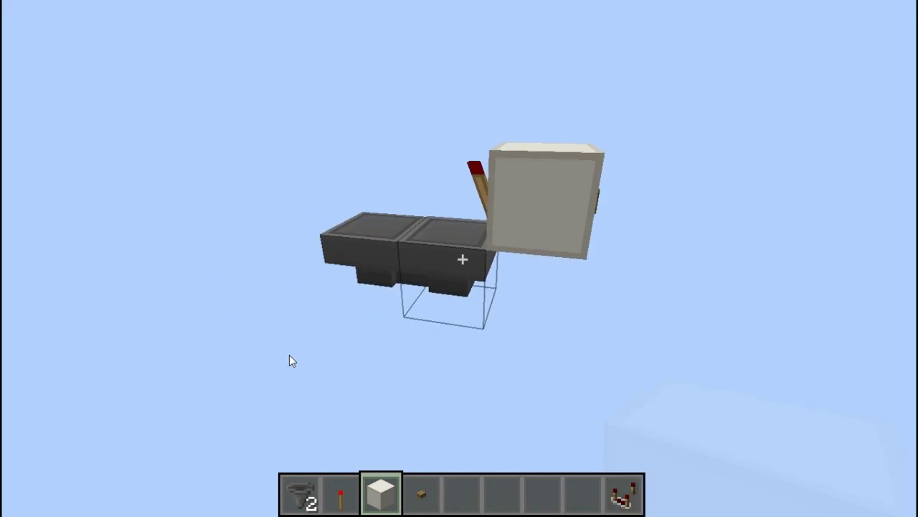
pyautogui.rightClick(462, 261)
# - Place a quartz block under the hoppers, break the helper block, and top it with a comparator
pyautogui.press('Escape')
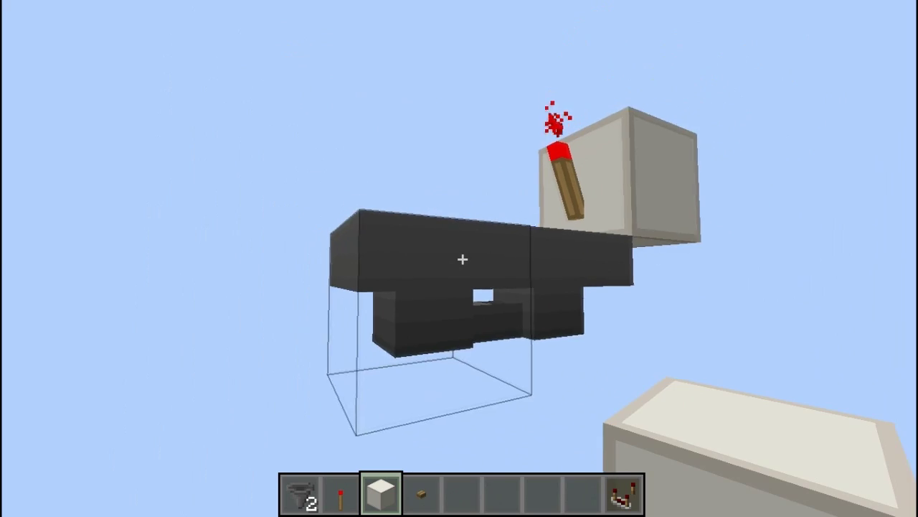
pyautogui.rightClick(462, 261)
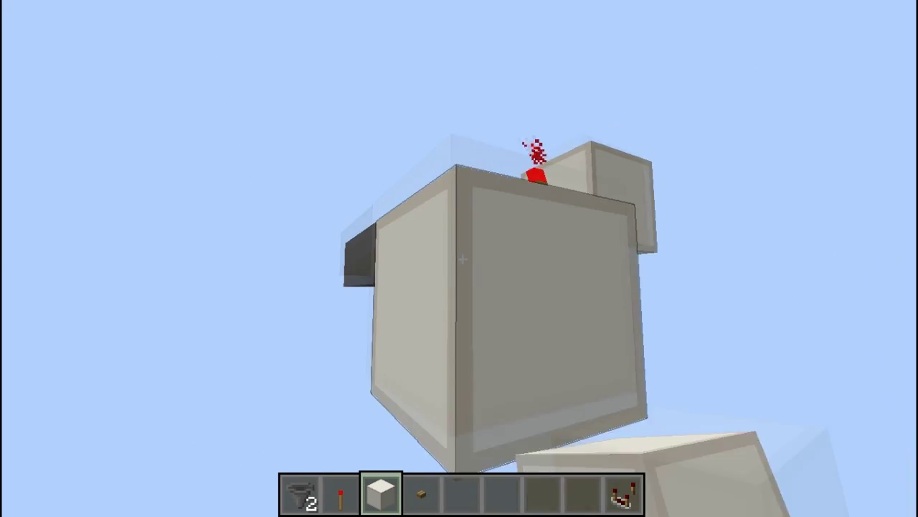
pyautogui.rightClick(459, 258)
pyautogui.click(459, 258)
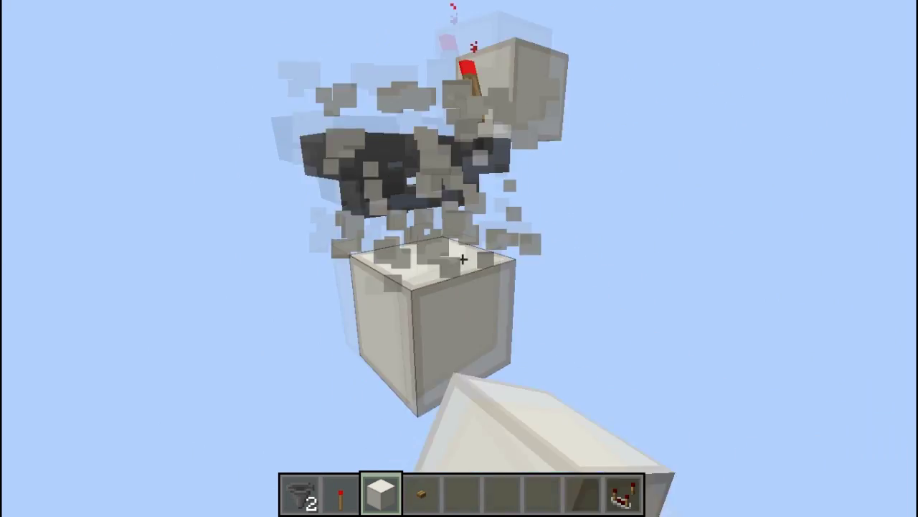
pyautogui.press('9')
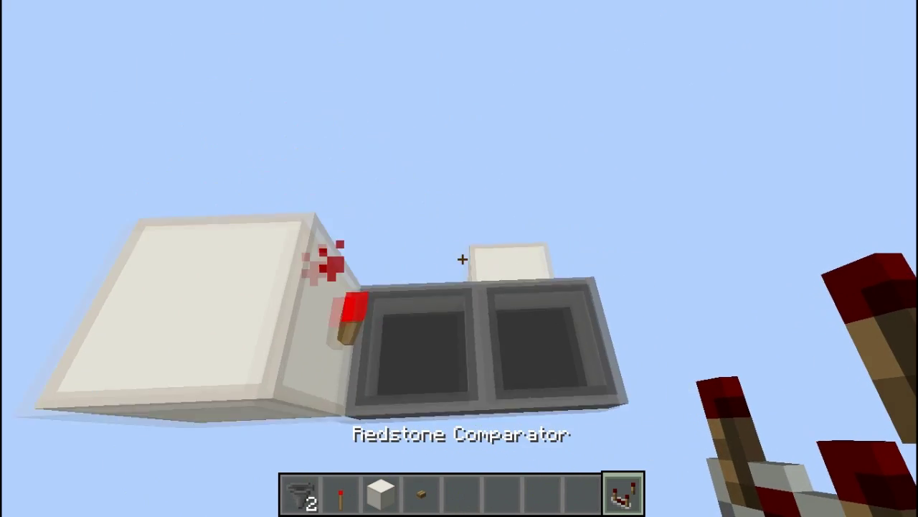
pyautogui.rightClick(459, 258)
# - Add a second quartz block beside the first and place another comparator on it
pyautogui.press('3')
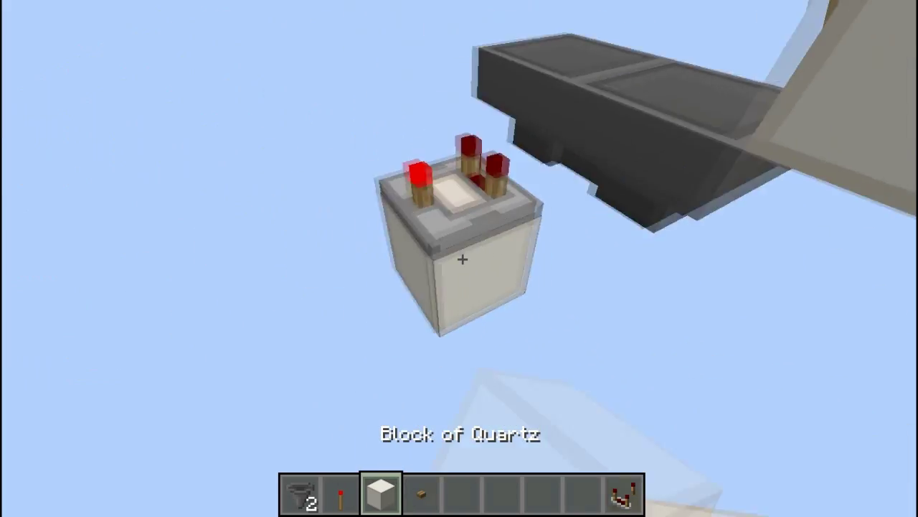
pyautogui.rightClick(459, 259)
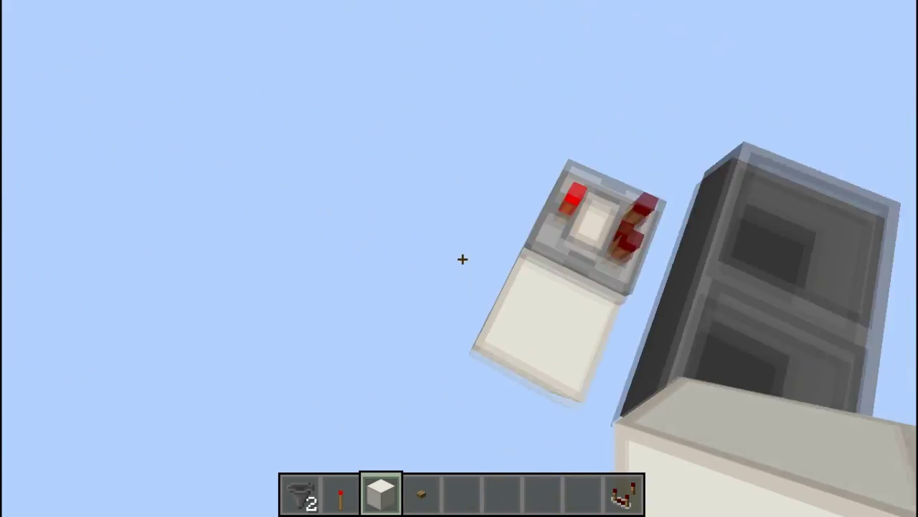
pyautogui.press('9')
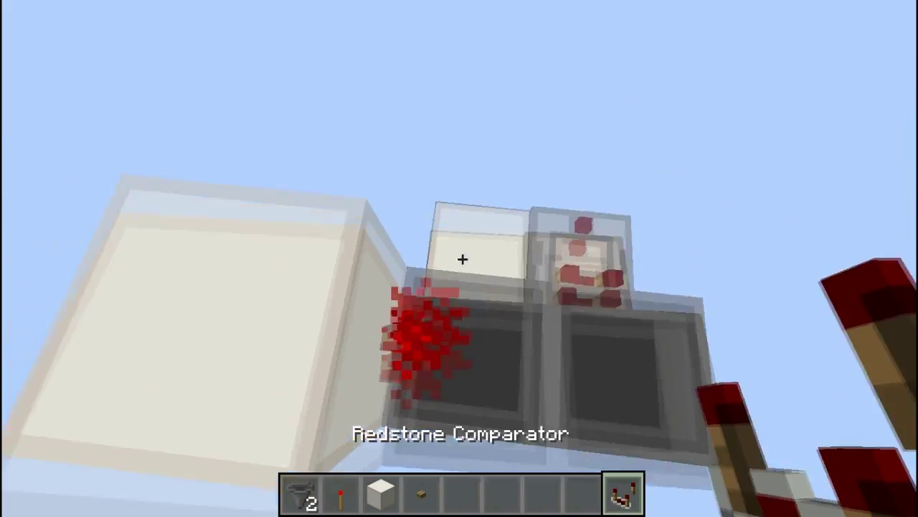
pyautogui.rightClick(459, 258)
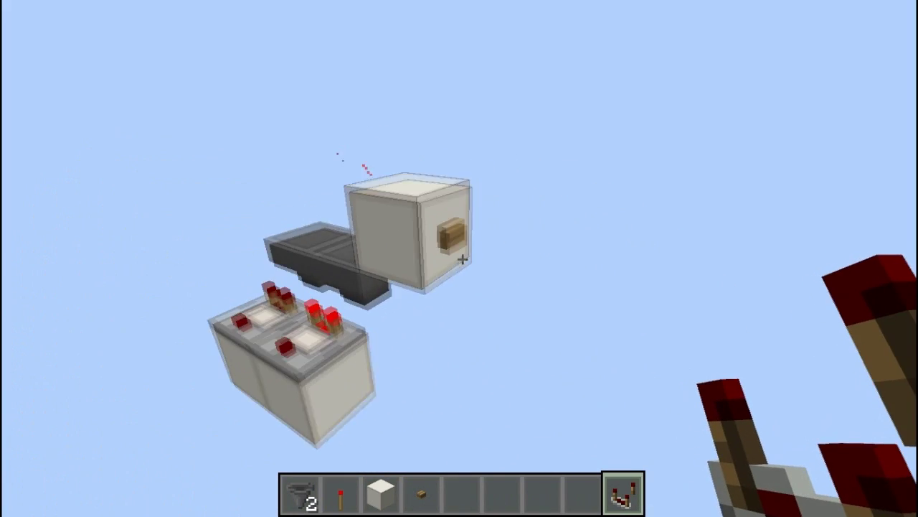